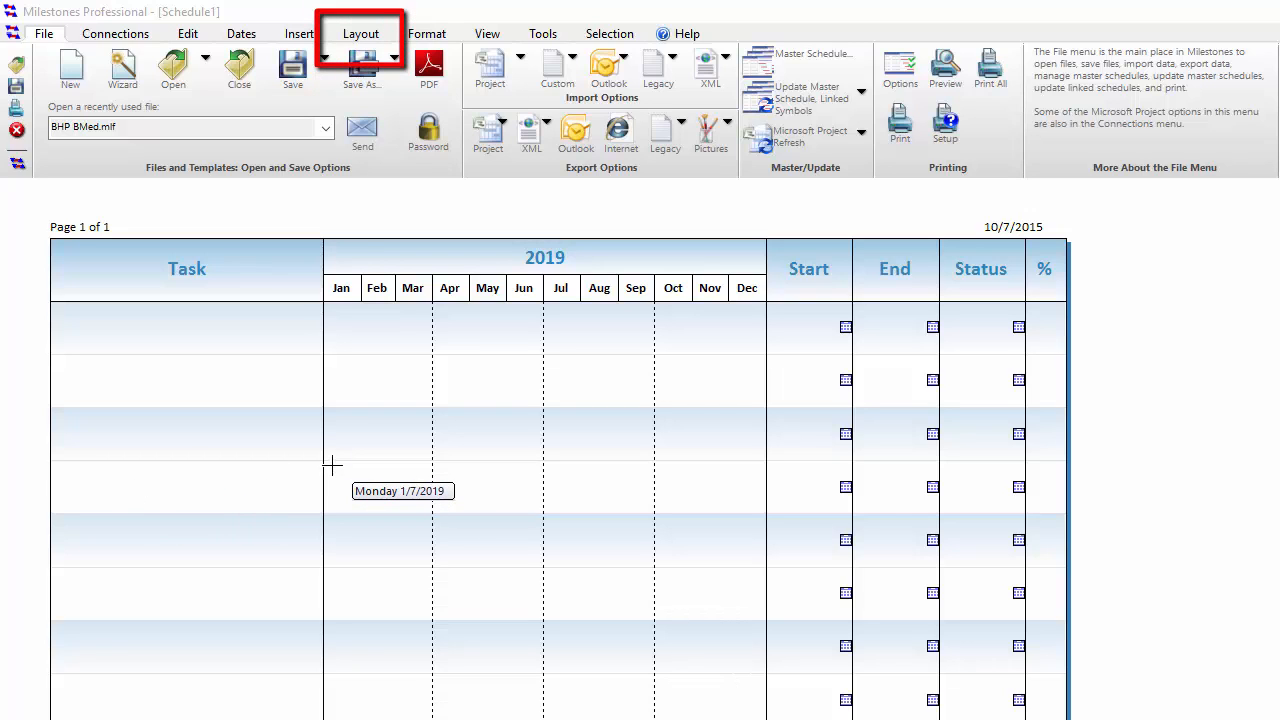
# Switch to the Layout ribbon to reach the page and chart size settings.
pyautogui.click(360, 34)
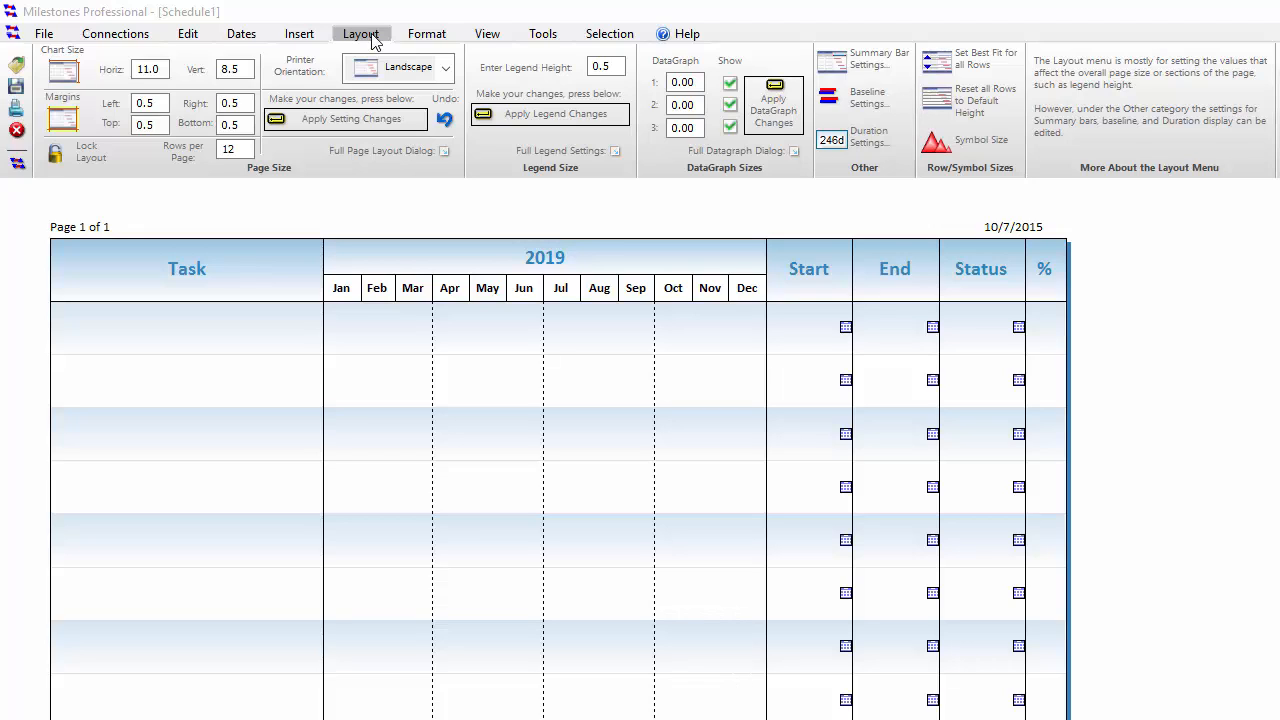
# Change the chart's horizontal size from 11.0 to 14.0 inches, leaving vertical at 8.5.
pyautogui.click(147, 70)
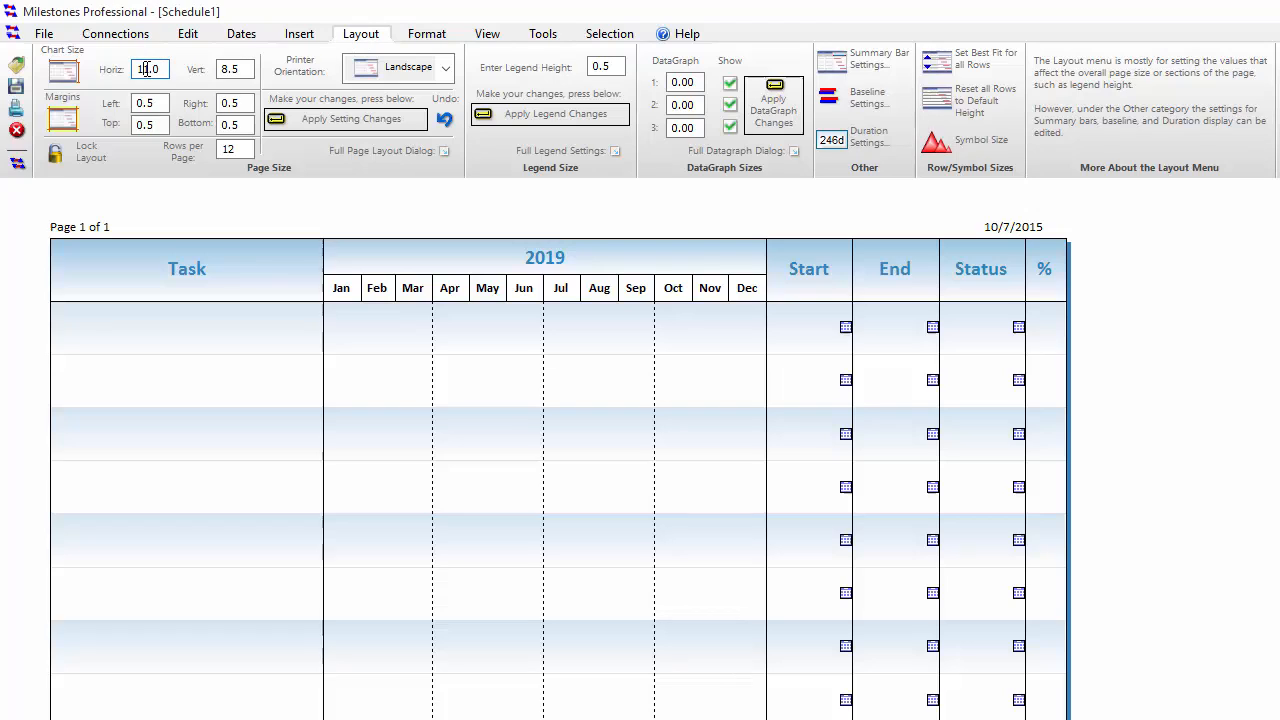
pyautogui.doubleClick(147, 70)
pyautogui.write('4')
pyautogui.click(250, 72)
# Apply the 14 x 8.5 chart size so the widened timeline shows full month names.
pyautogui.click(352, 120)
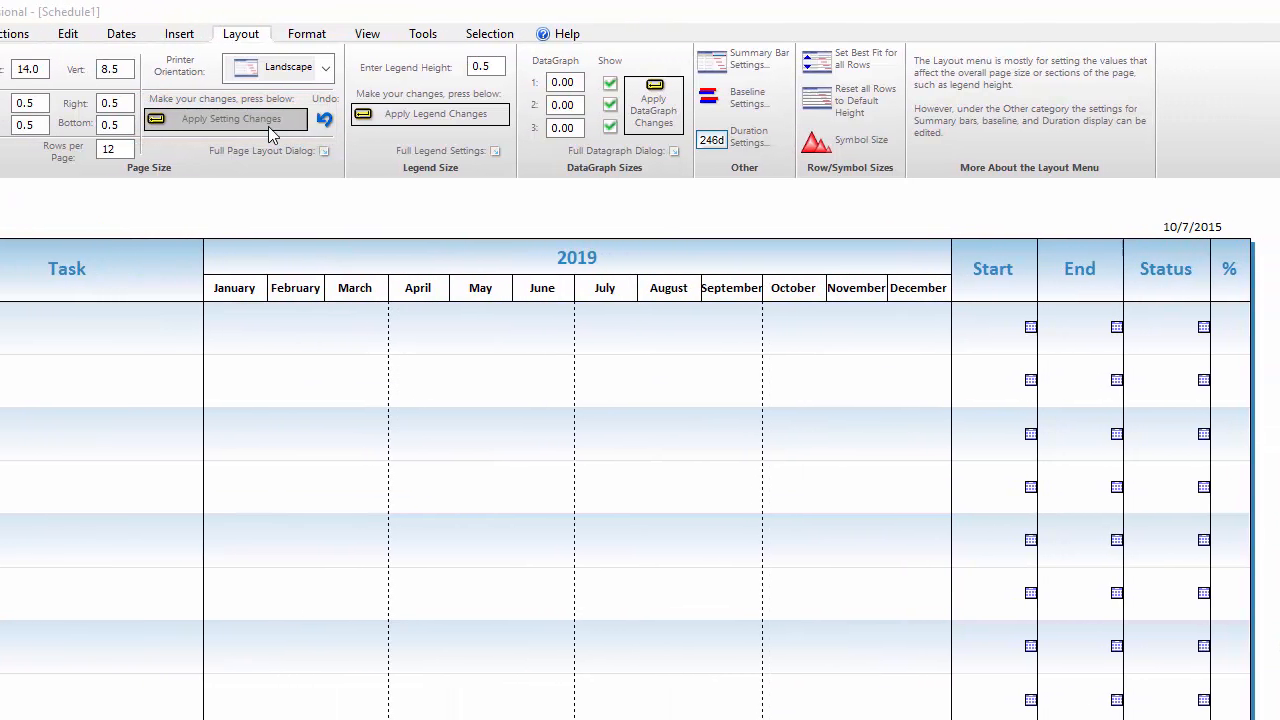